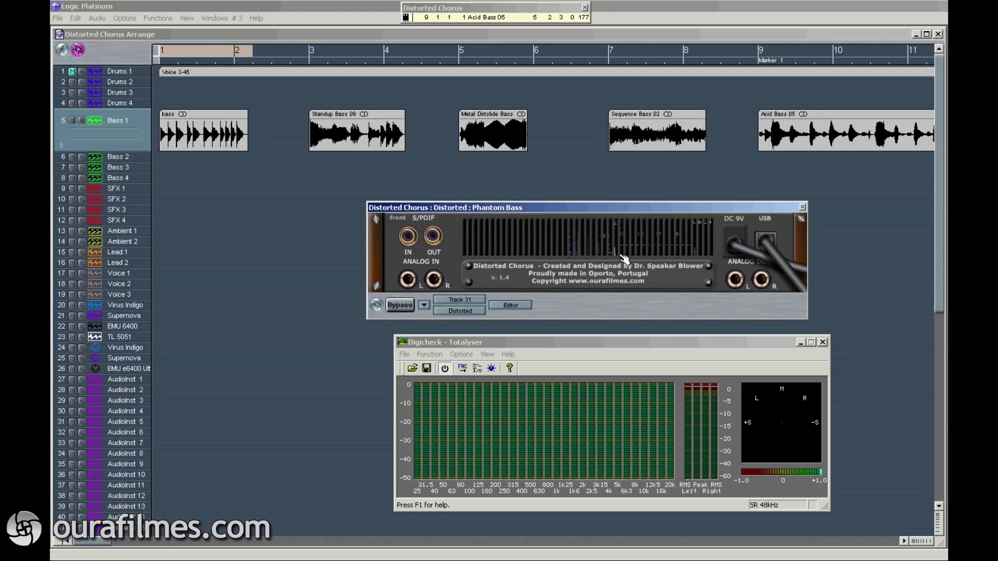
Step: Return Distorted Chorus to its front panel and try its on/off switch and the LP and HP knobs
click(403, 220)
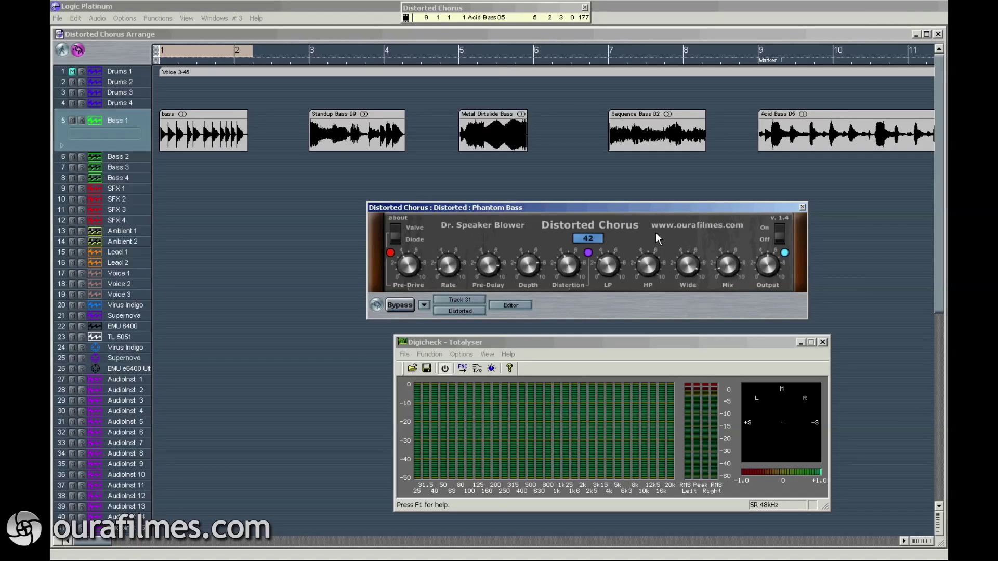
click(786, 237)
click(614, 267)
drag(642, 268, 647, 272)
Step: Try the Valve/Diode switch and the Pre-Drive, Rate, Pre-Delay, Depth and Distortion knobs of Distorted Chorus
click(396, 236)
drag(408, 270, 442, 268)
drag(412, 262, 427, 268)
drag(450, 268, 450, 263)
mouse_move(493, 268)
mouse_down()
mouse_move(502, 322)
mouse_move(493, 271)
mouse_up()
drag(526, 268, 586, 364)
drag(593, 279, 584, 258)
Step: Try the LP, HP, Wide and Mix knobs across their ranges
drag(613, 273, 611, 260)
drag(650, 273, 656, 260)
drag(688, 268, 680, 203)
drag(692, 271, 669, 332)
drag(734, 271, 708, 306)
drag(730, 269, 729, 182)
drag(732, 267, 770, 267)
Step: Play the first bass region on the Bass 1 track in a loop and switch Distorted Chorus on
click(239, 143)
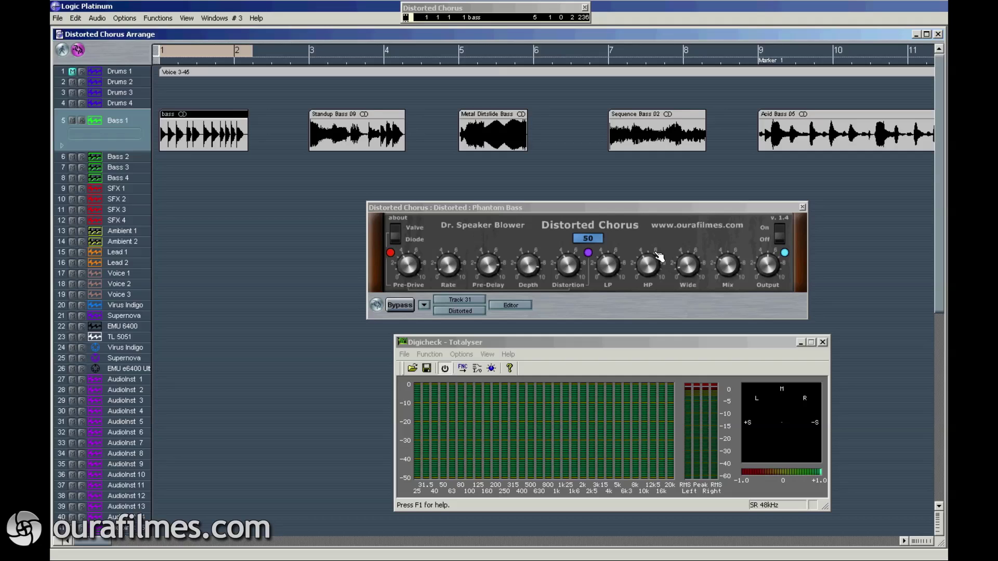
key(space)
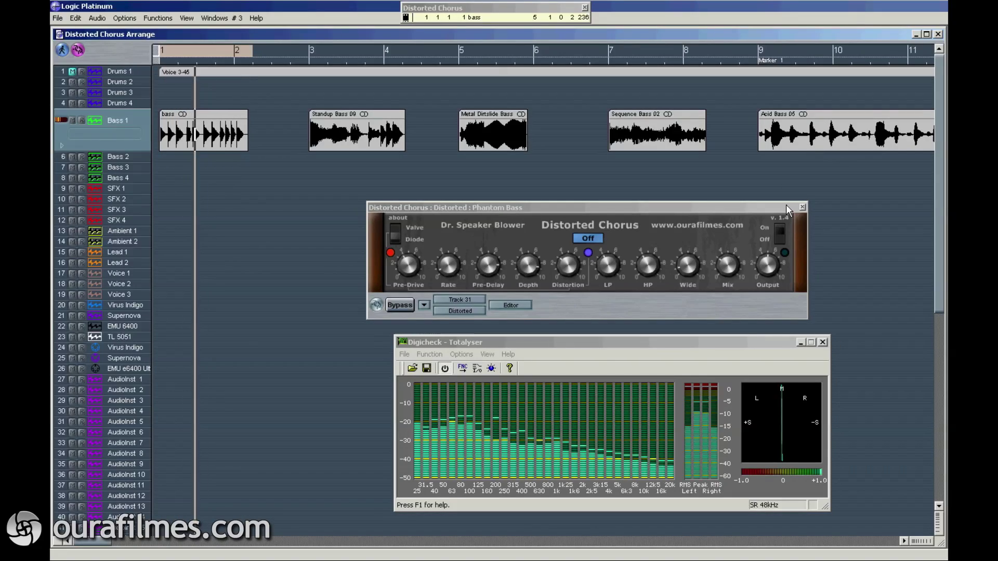
click(786, 232)
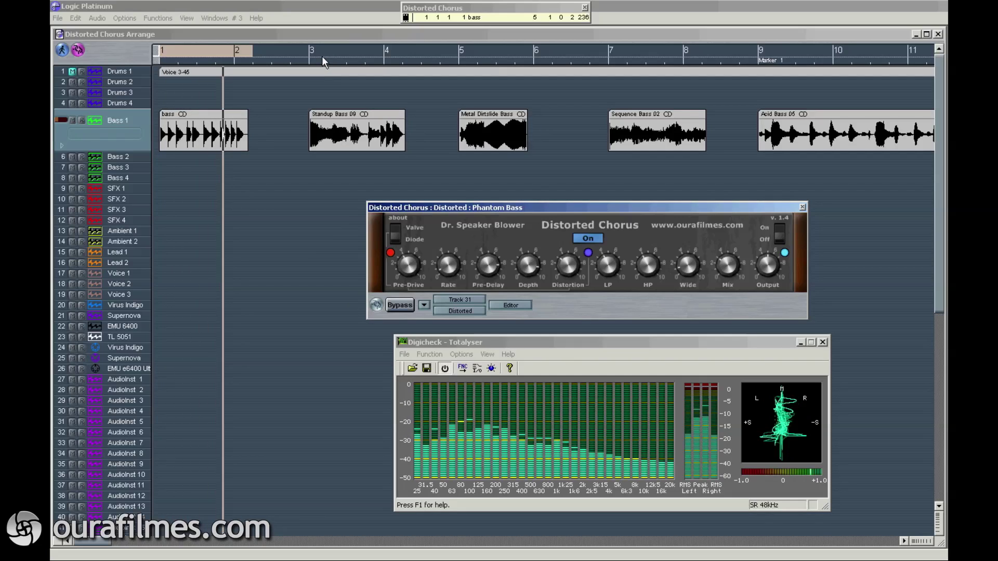
Step: Loop the Standup Bass 09 region from bar 3 and compare it with Distorted Chorus off and on
drag(318, 57, 402, 47)
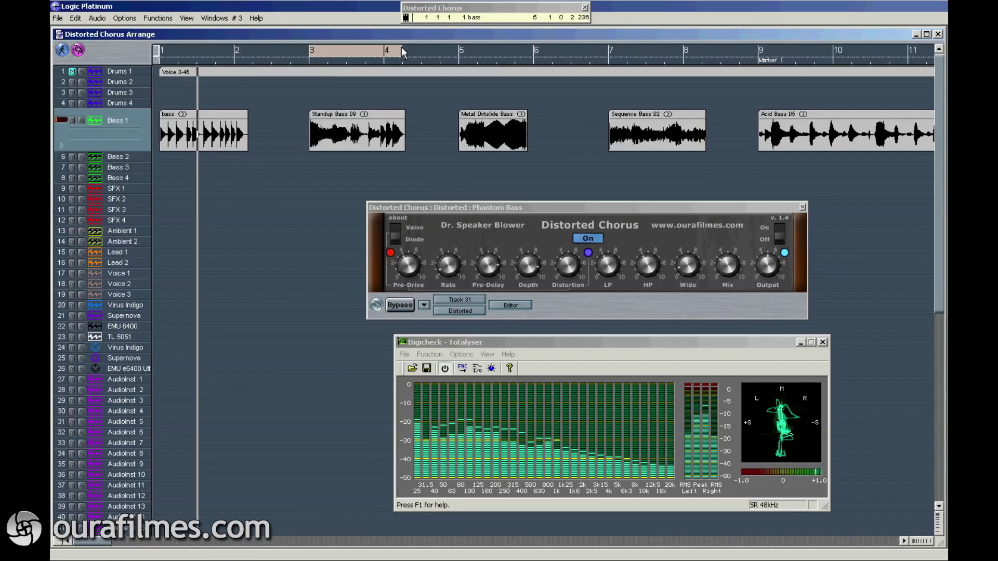
click(784, 236)
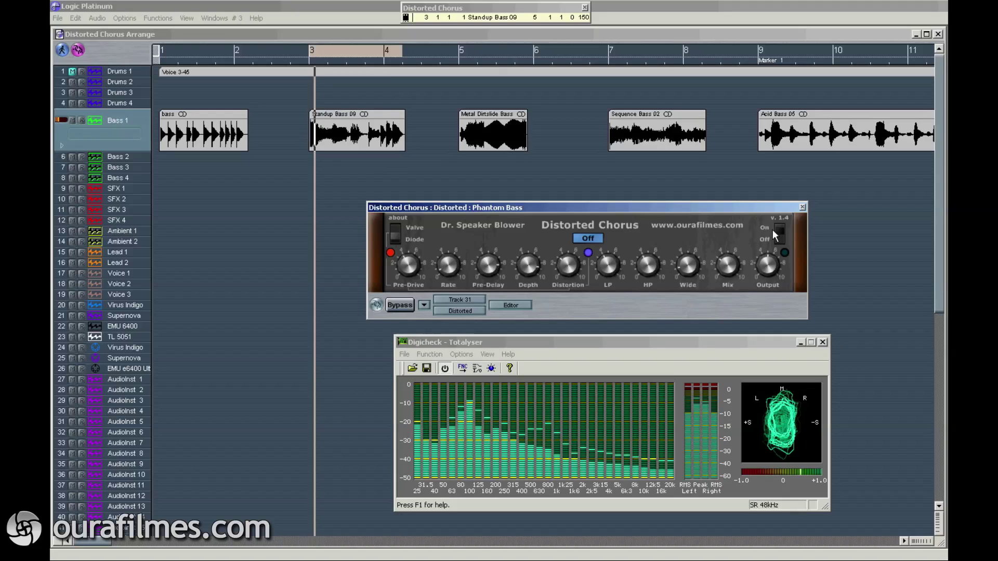
click(782, 233)
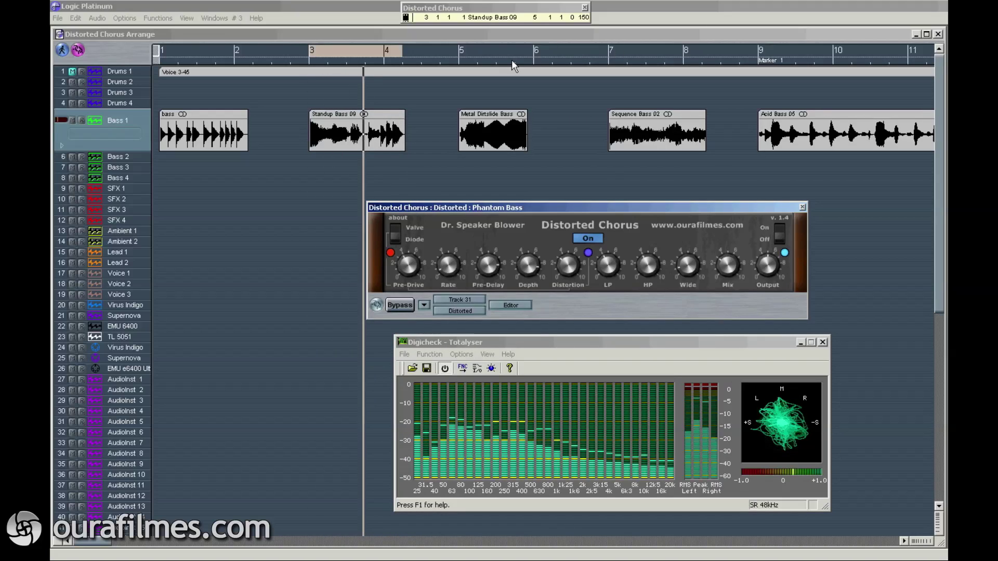
Step: Loop the Metal Dirtslide Bass region from bar 5 to 6 and compare it with the effect off and on
click(471, 52)
drag(471, 51, 551, 41)
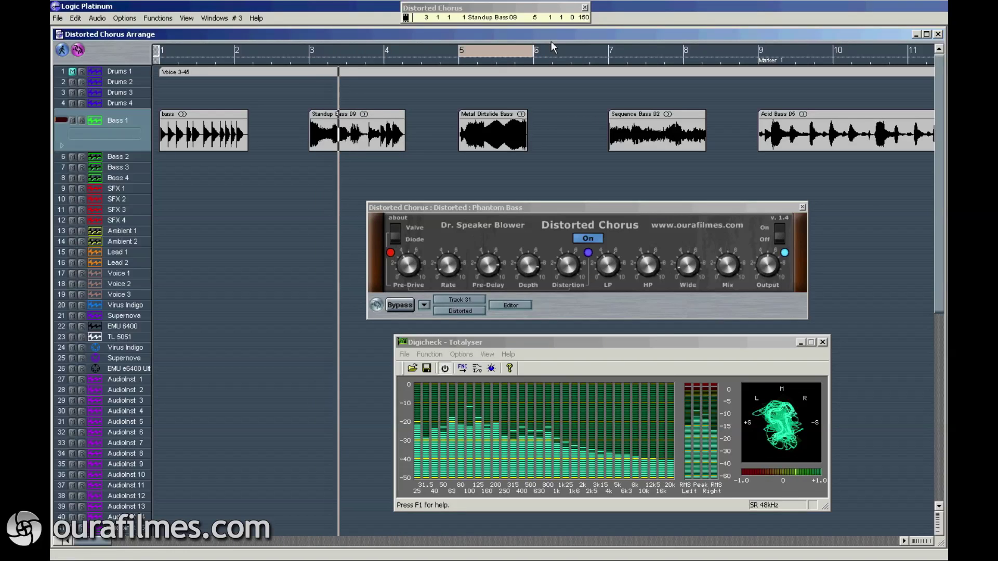
click(782, 239)
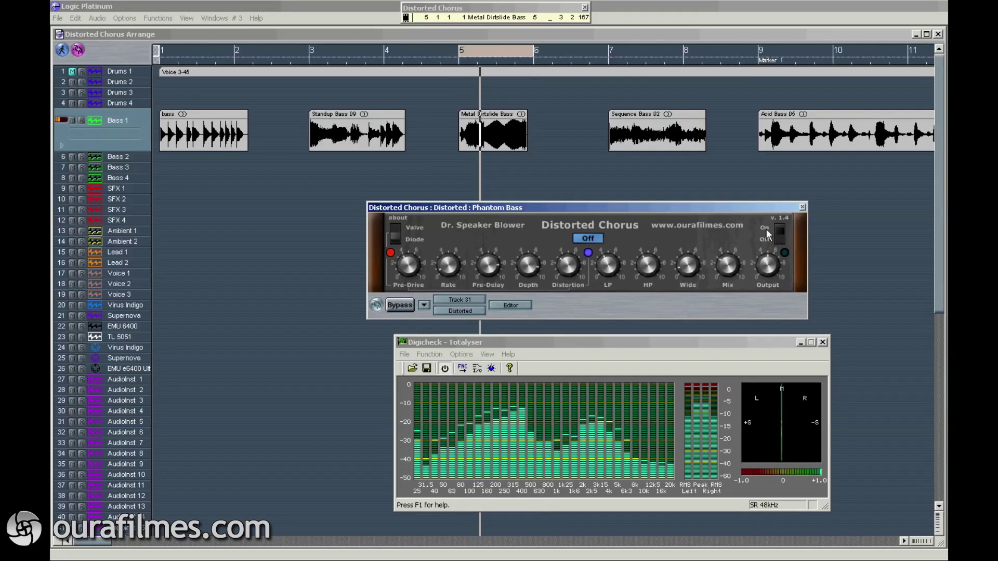
click(781, 233)
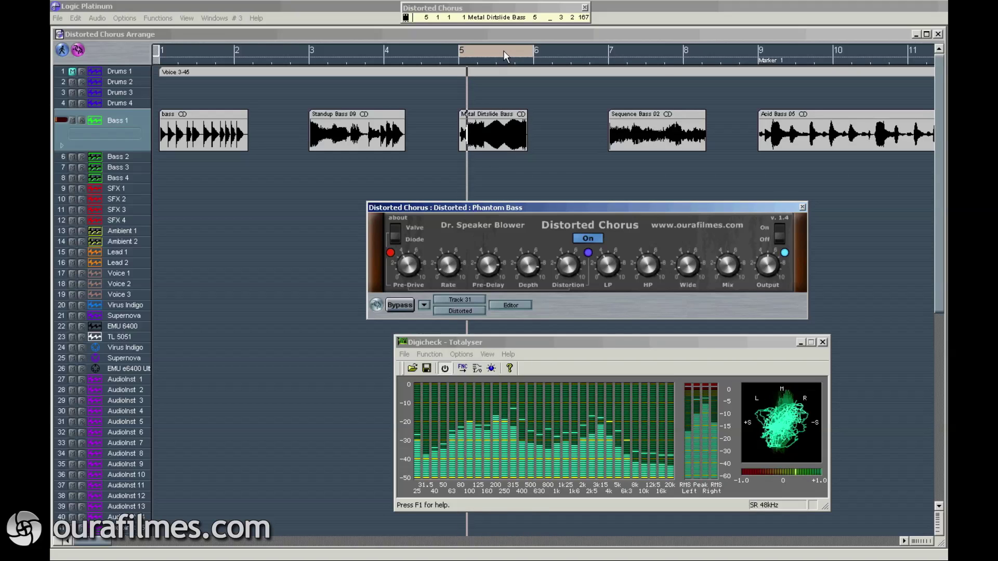
Step: Loop the Sequence Bass 02 region from bar 7 and compare it with the effect off and on
drag(619, 54, 721, 51)
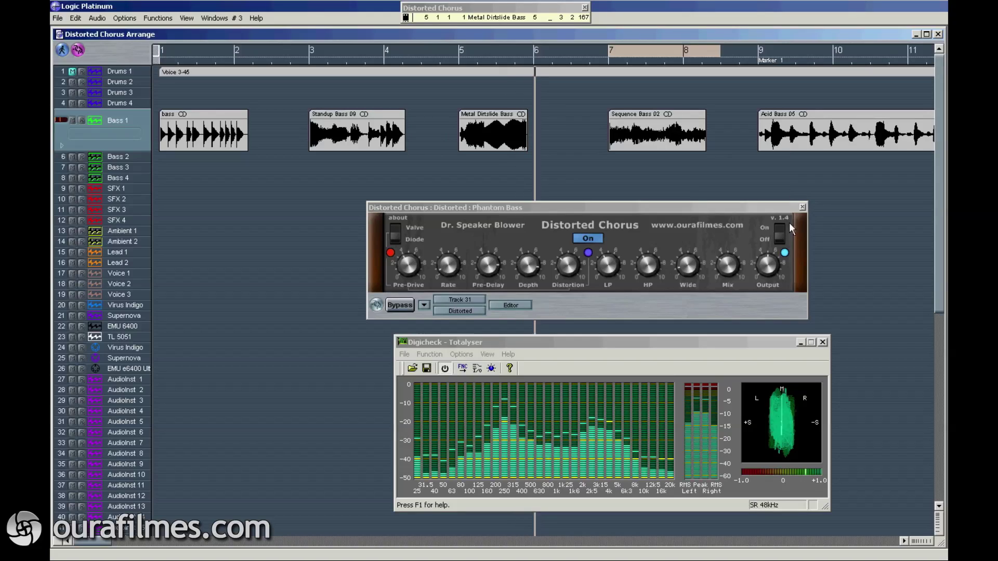
click(780, 233)
drag(711, 51, 702, 52)
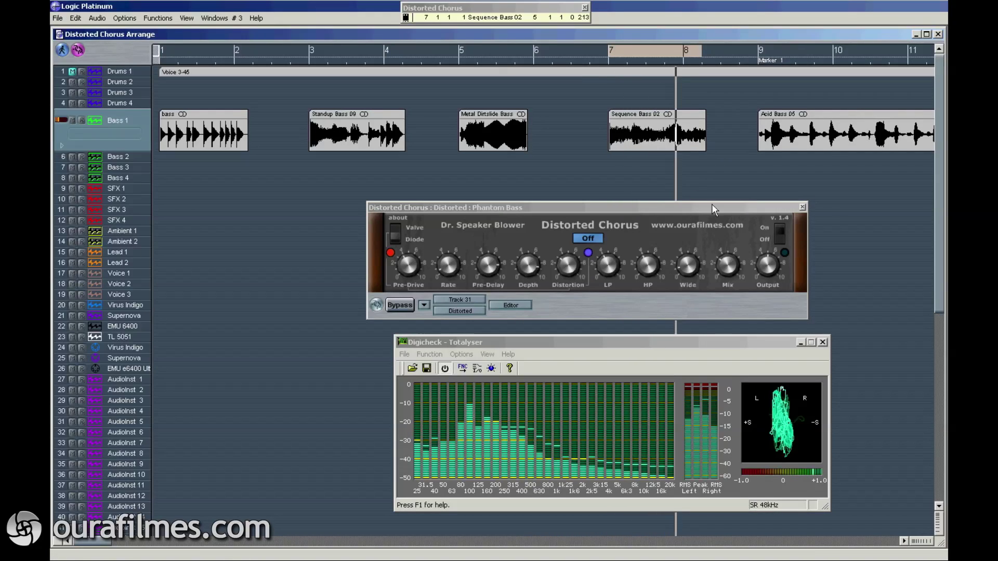
click(785, 232)
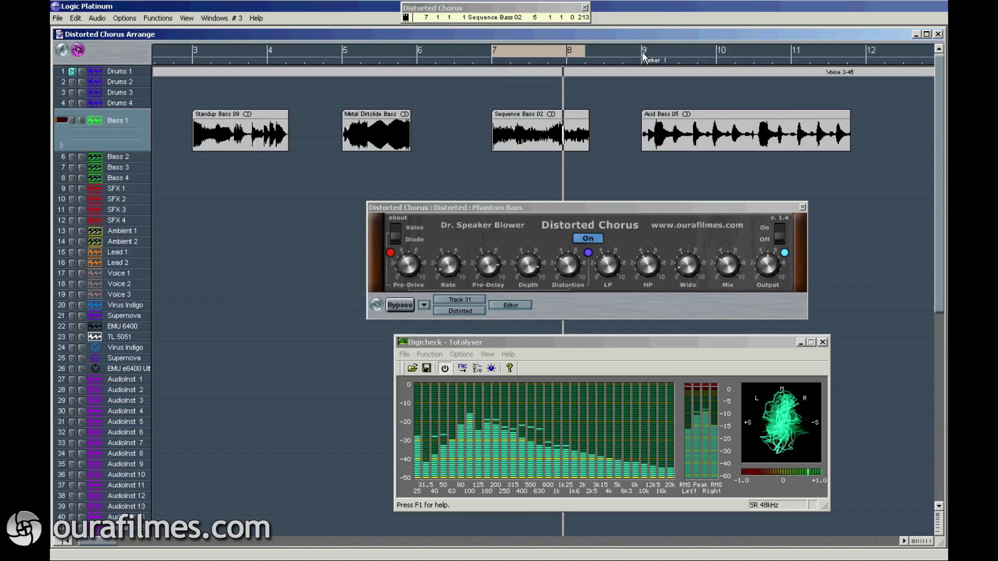
Step: Loop the Acid Bass 05 region from bar 9 and compare it with the effect off and on
drag(642, 51, 847, 50)
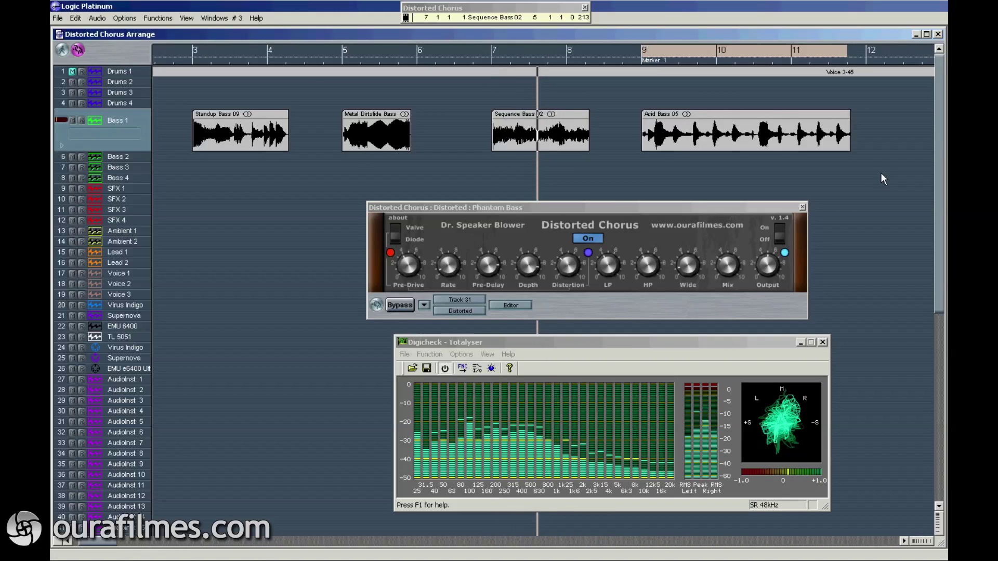
click(779, 237)
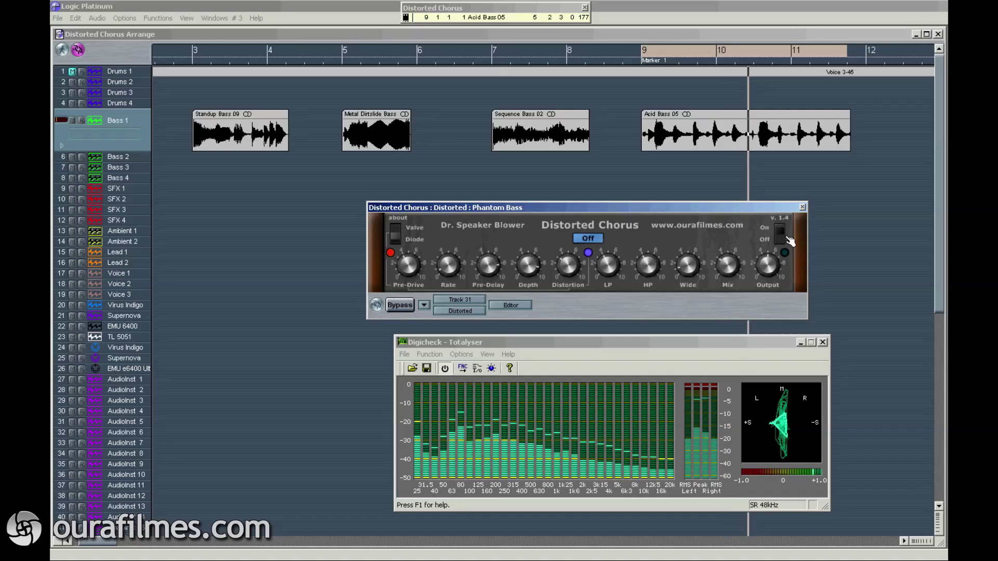
click(786, 236)
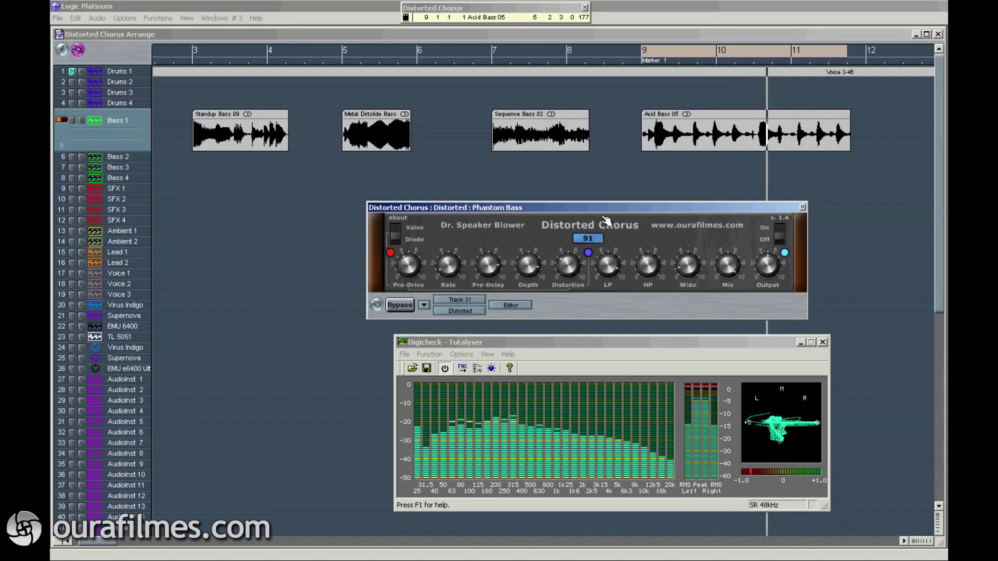
Step: Adjust the HP, Pre-Drive and Mix knobs of the Phantom Bass setting while Acid Bass 05 loops
drag(651, 268, 648, 236)
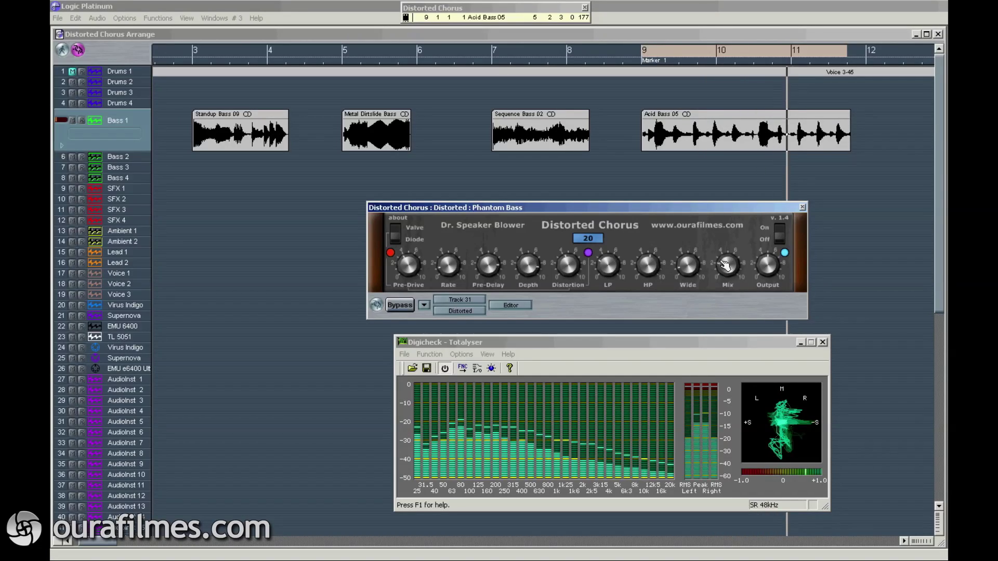
drag(414, 269, 426, 327)
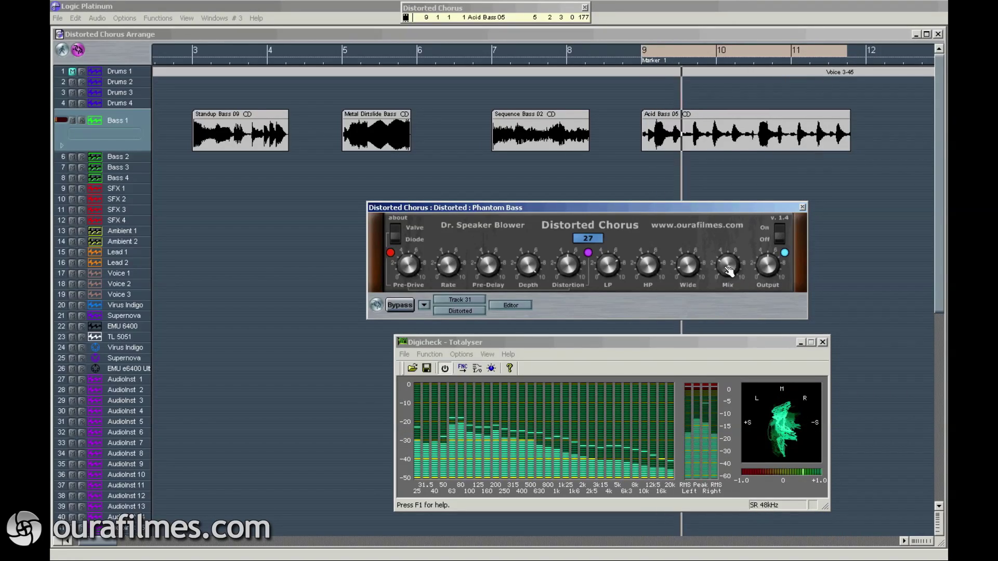
click(829, 51)
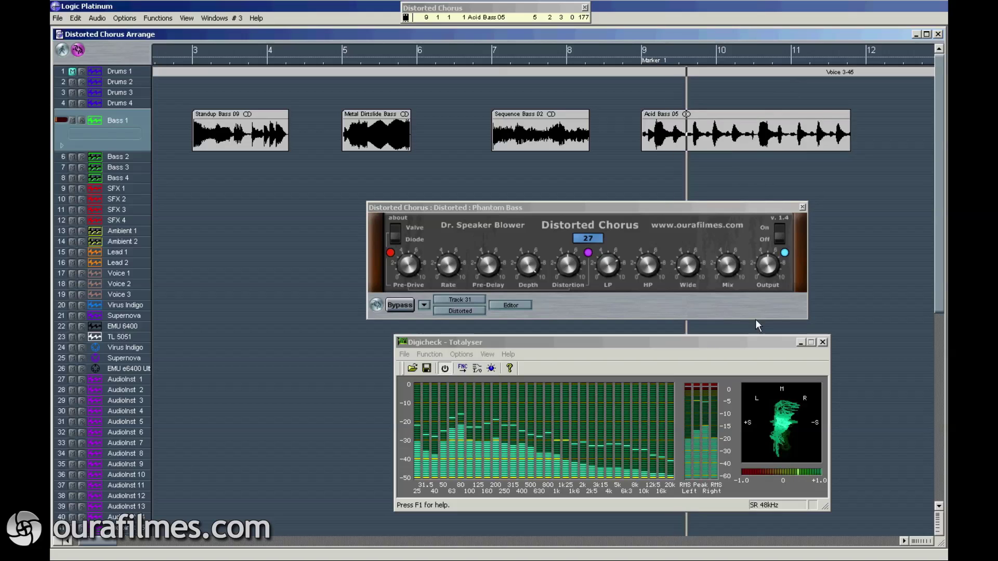
click(731, 274)
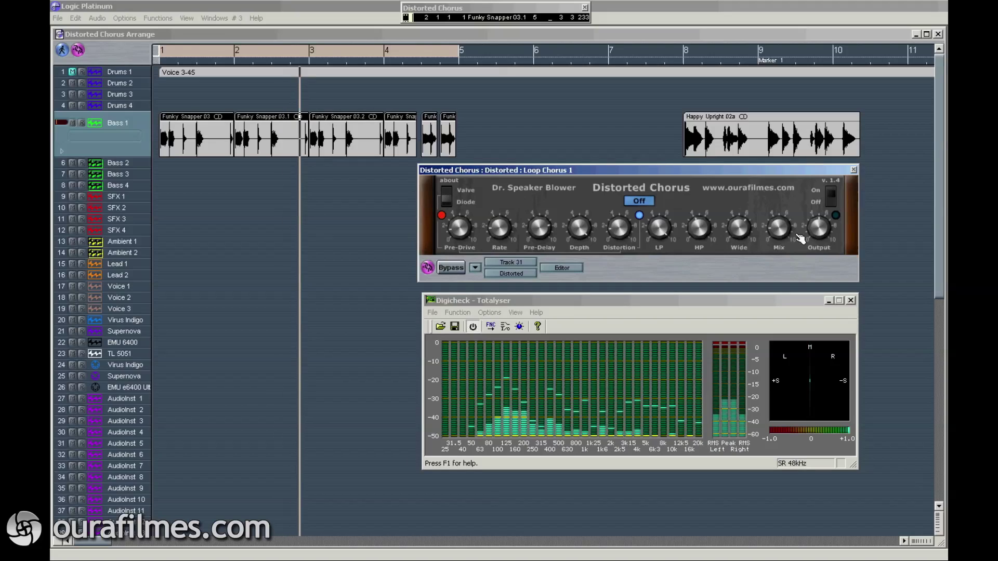
Step: Switch Distorted Chorus on for the Funky Snapper loop and vary its Mix and Wide amounts
click(832, 198)
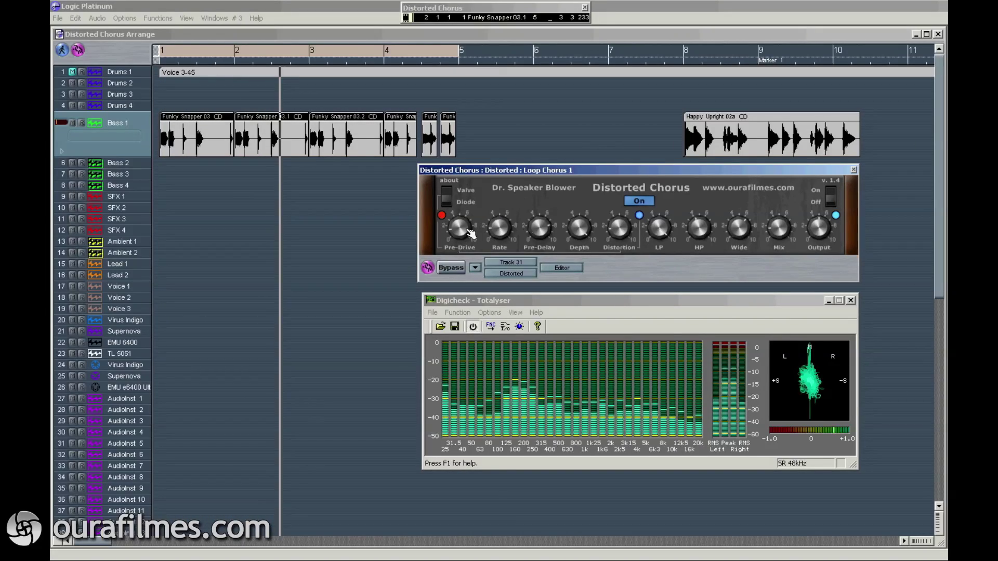
click(782, 234)
drag(782, 234, 755, 270)
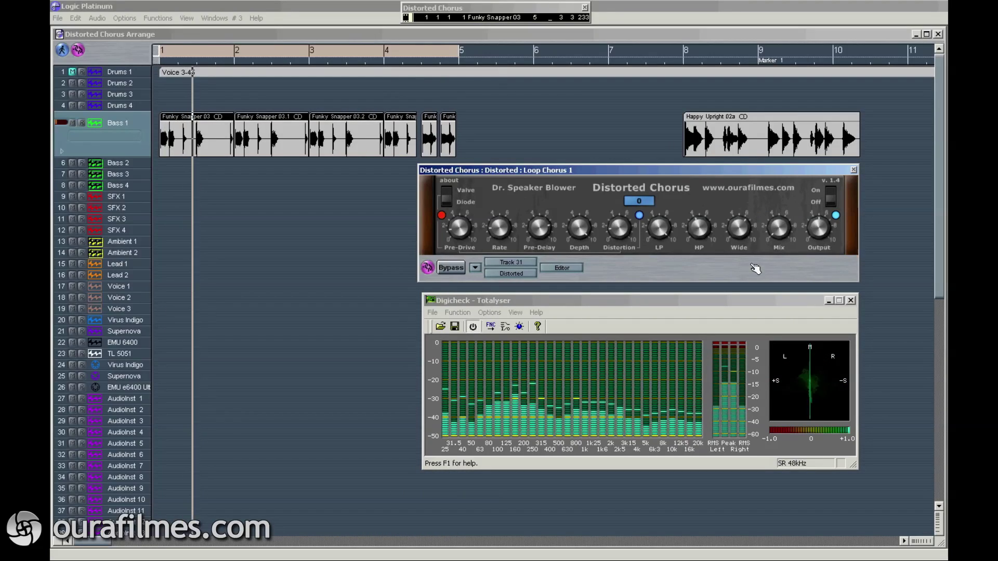
drag(752, 232, 689, 339)
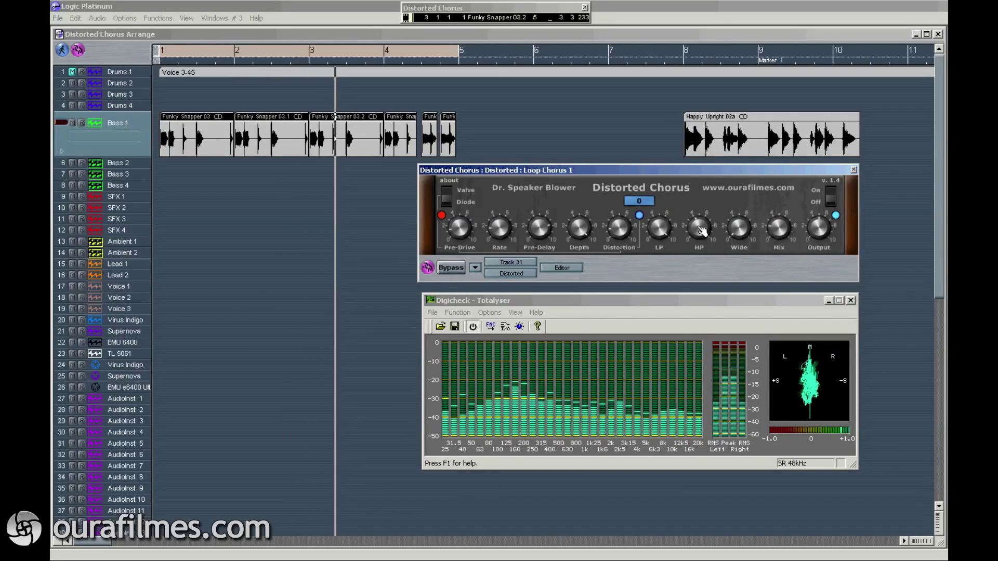
drag(783, 231, 741, 215)
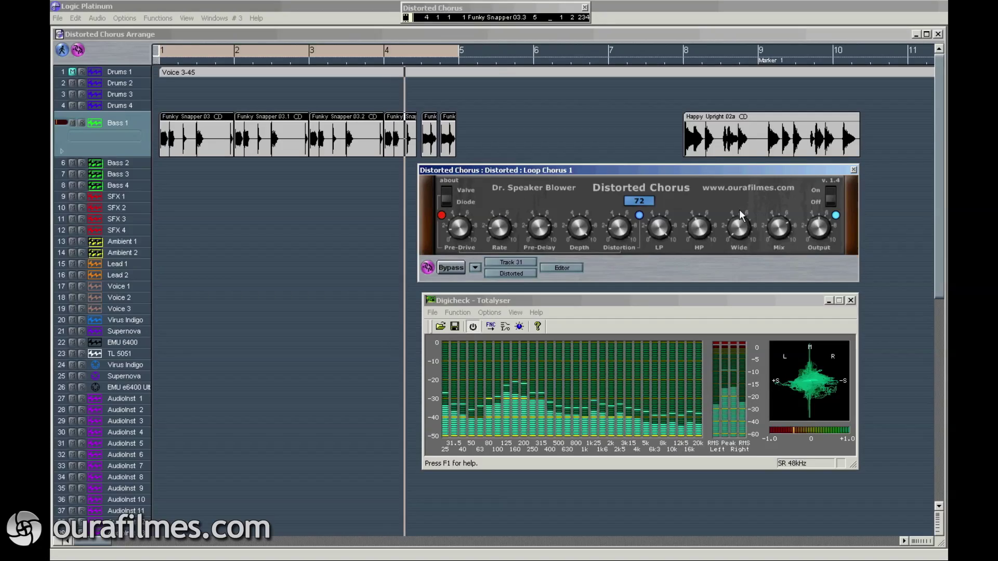
Step: Adjust the Distortion amount and set the LP filter to 71 on the Loop Chorus 1 setting
drag(641, 233, 768, 177)
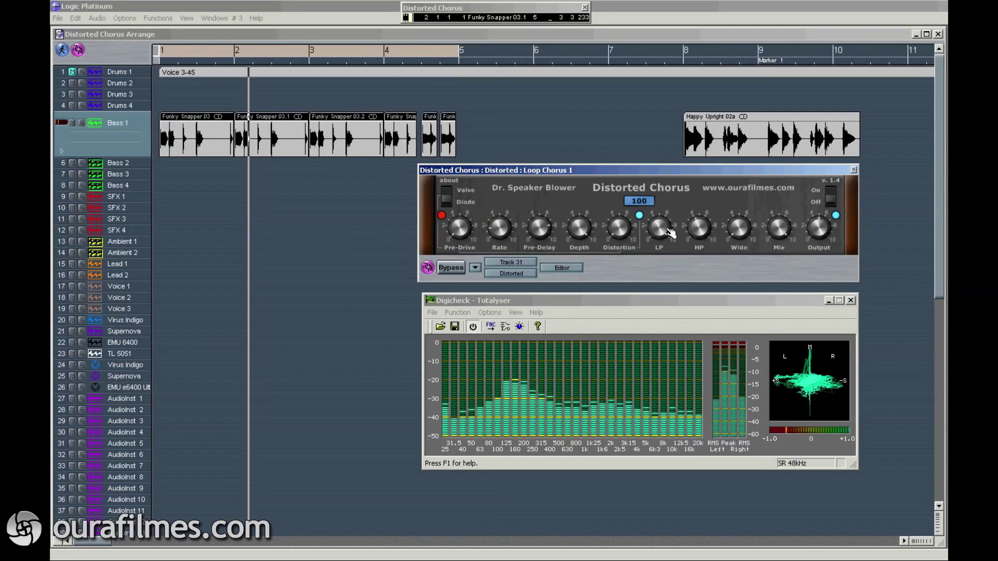
mouse_move(665, 230)
mouse_down()
mouse_move(634, 311)
mouse_move(630, 257)
mouse_move(659, 221)
mouse_up()
drag(675, 292, 658, 226)
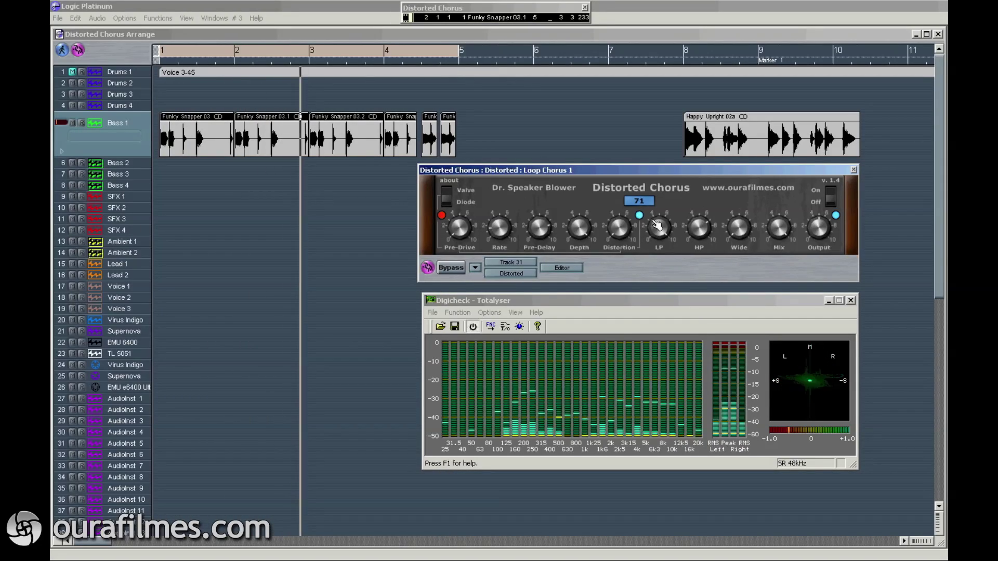
Step: Adjust the Pre-Drive and Distortion knobs while the Funky Snapper loop plays
click(465, 221)
drag(465, 221, 461, 225)
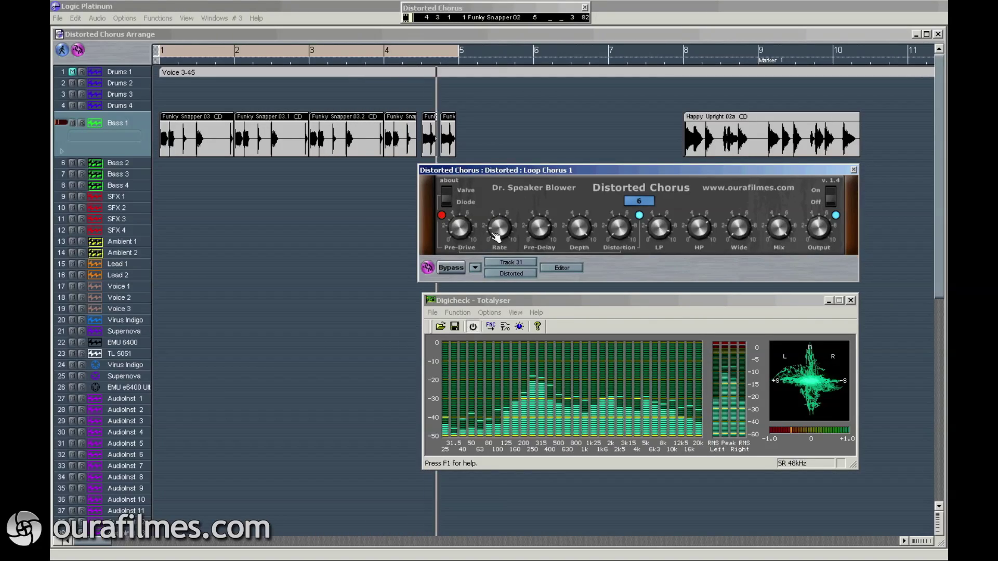
drag(620, 208, 612, 216)
Step: Set the Pre-Delay to 79.85 and adjust the chorus Depth and Rate
click(552, 227)
drag(552, 227, 533, 294)
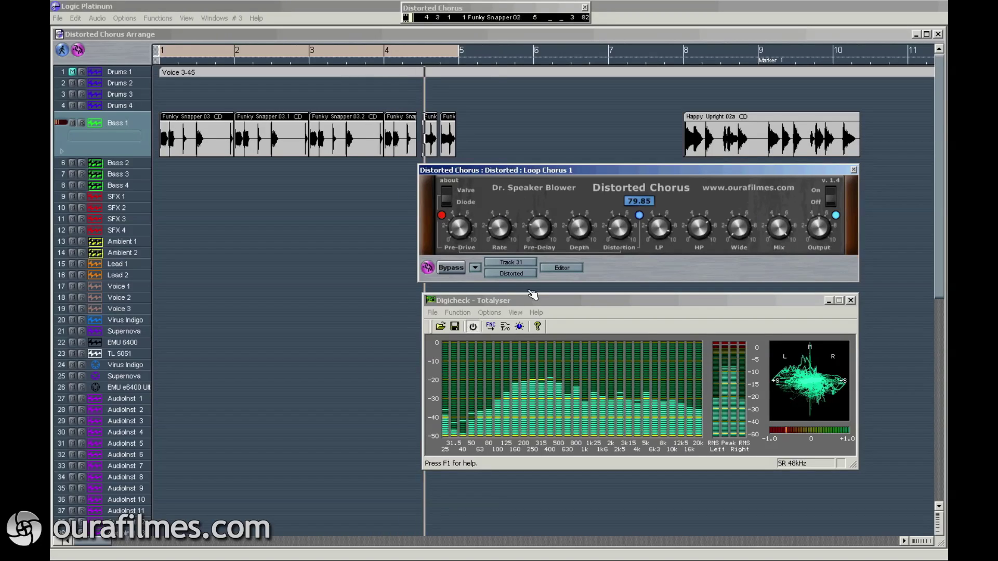
click(584, 235)
click(500, 233)
drag(500, 233, 492, 297)
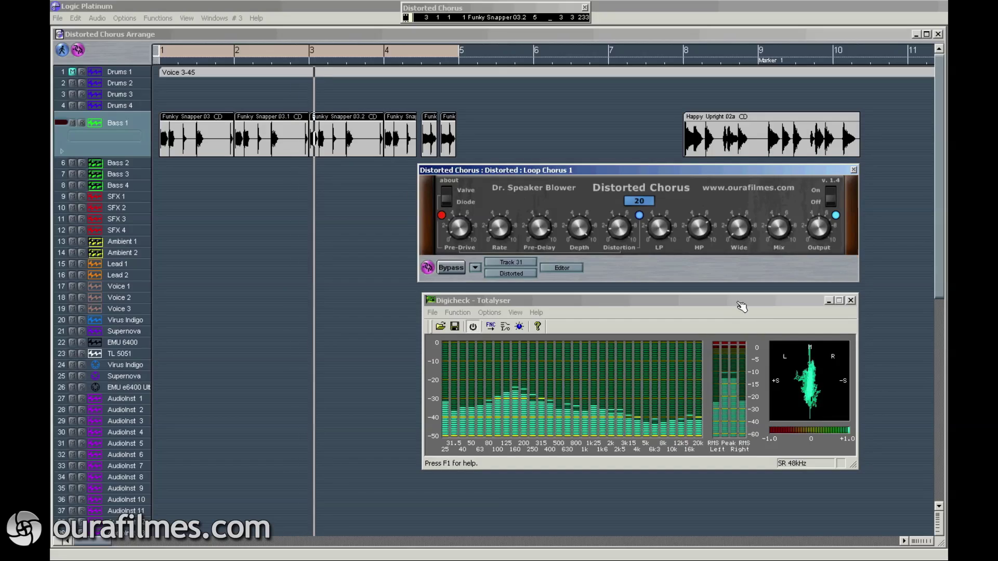
Step: Compare the Funky Snapper loop with Distorted Chorus switched off and back on
click(833, 202)
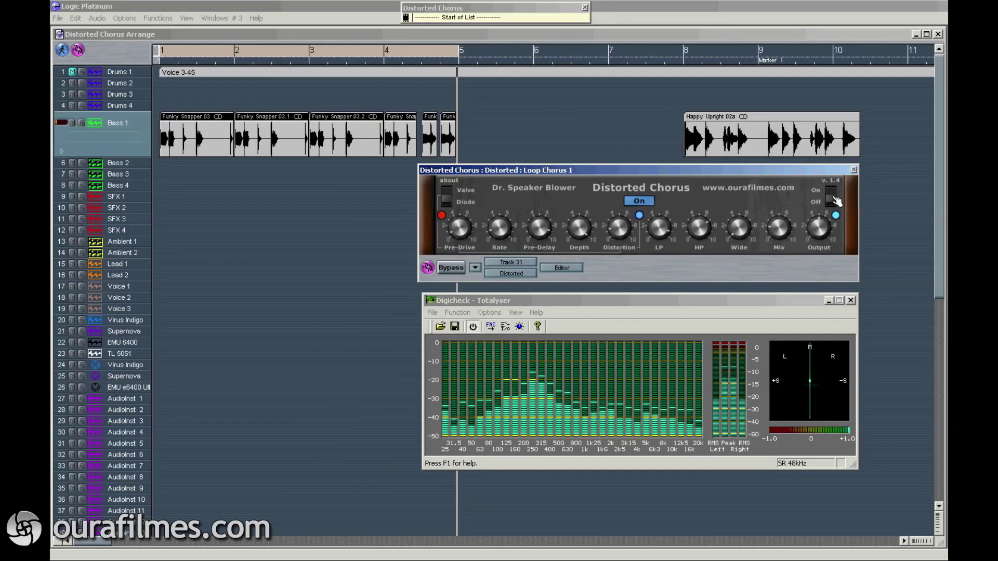
click(833, 199)
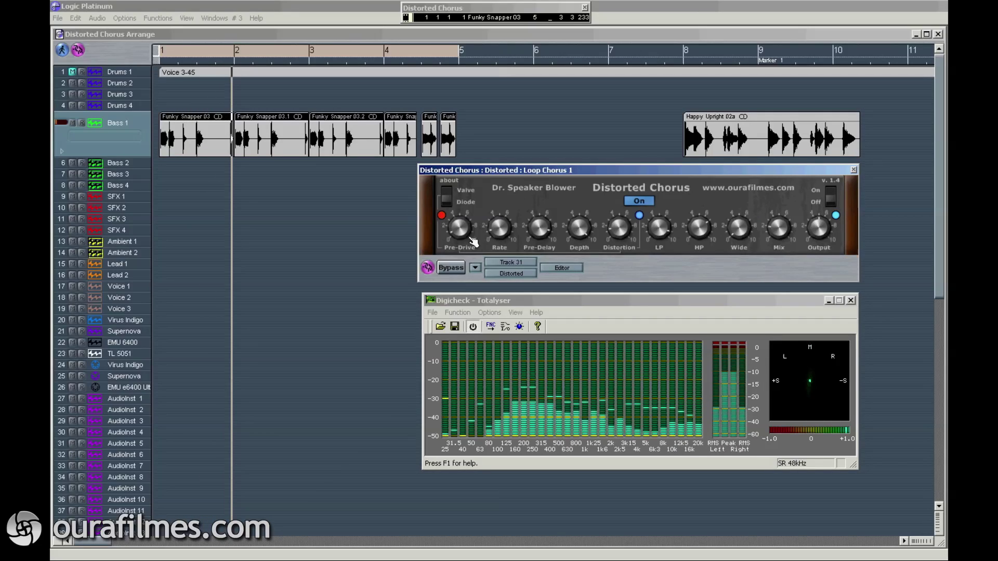
Step: Fine-tune the Distorted Chorus tone and set the Mix to 16
mouse_move(724, 235)
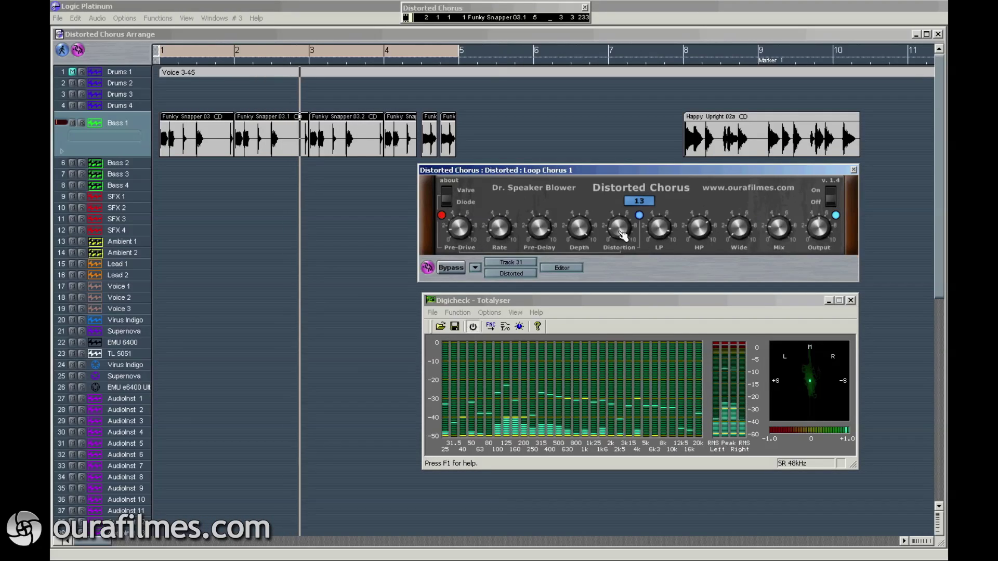
drag(699, 228, 638, 241)
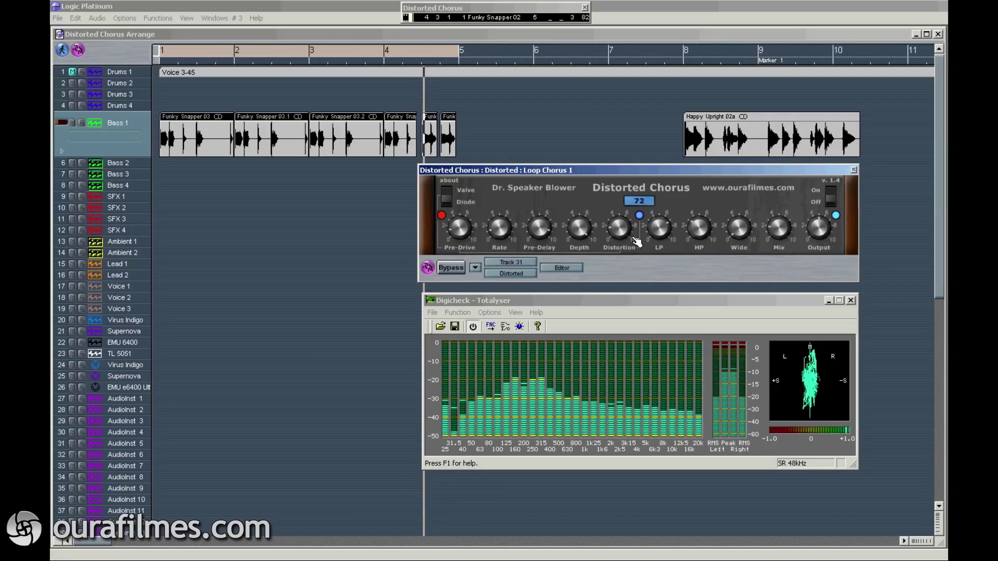
click(777, 234)
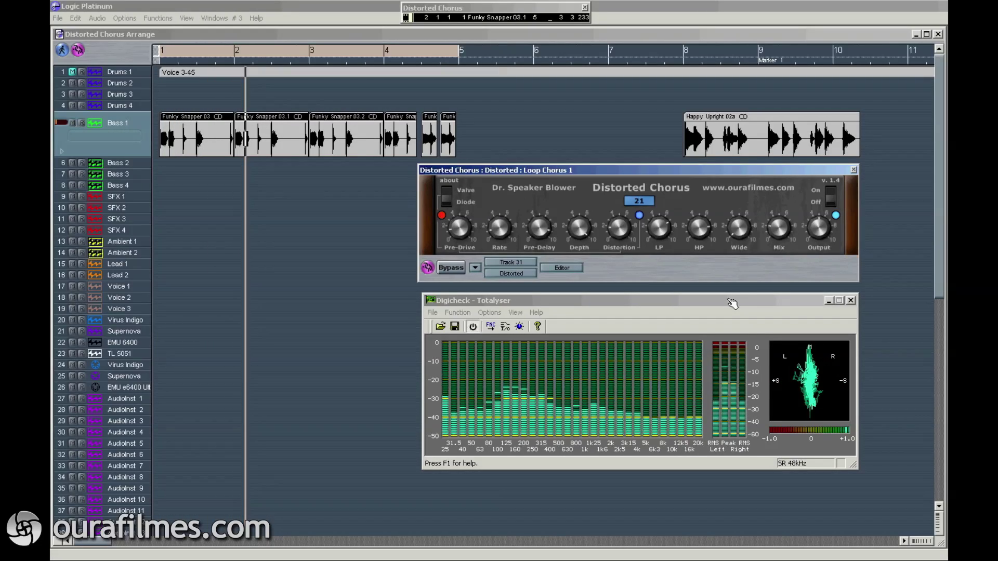
Step: Audition the Code Red FX and Build fx settings on the Funky Snapper loop, and load the Phantom Bass setting
click(475, 268)
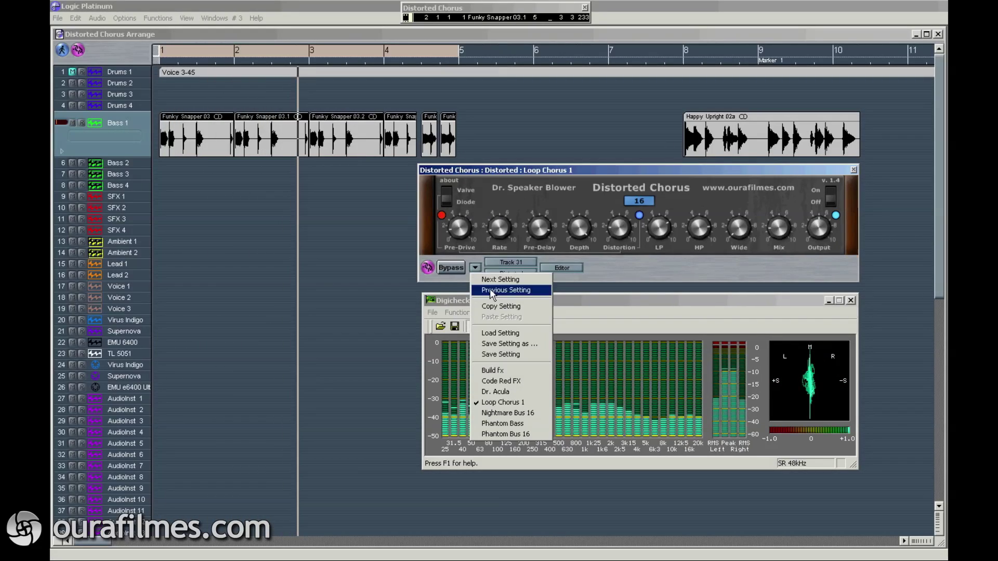
click(515, 381)
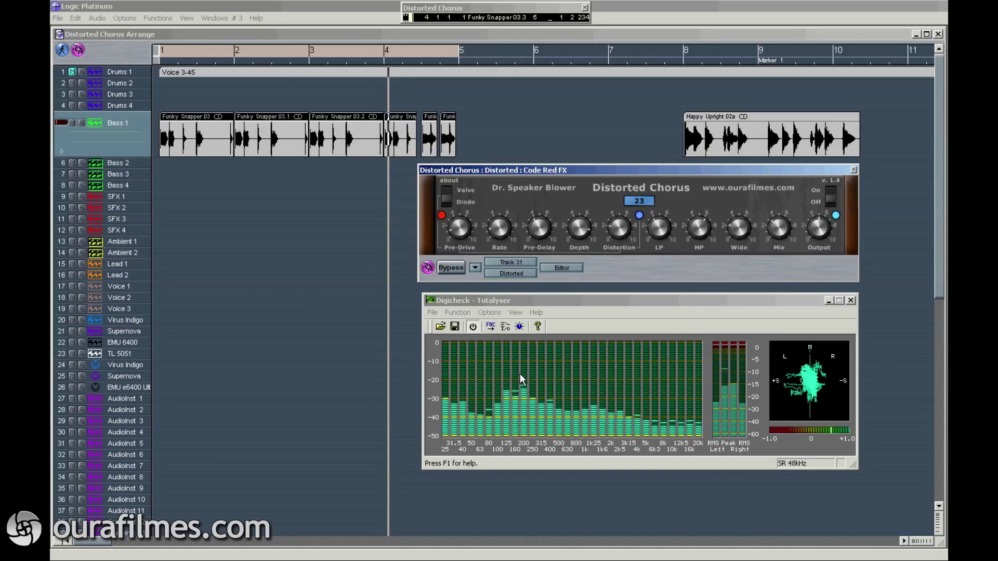
click(475, 267)
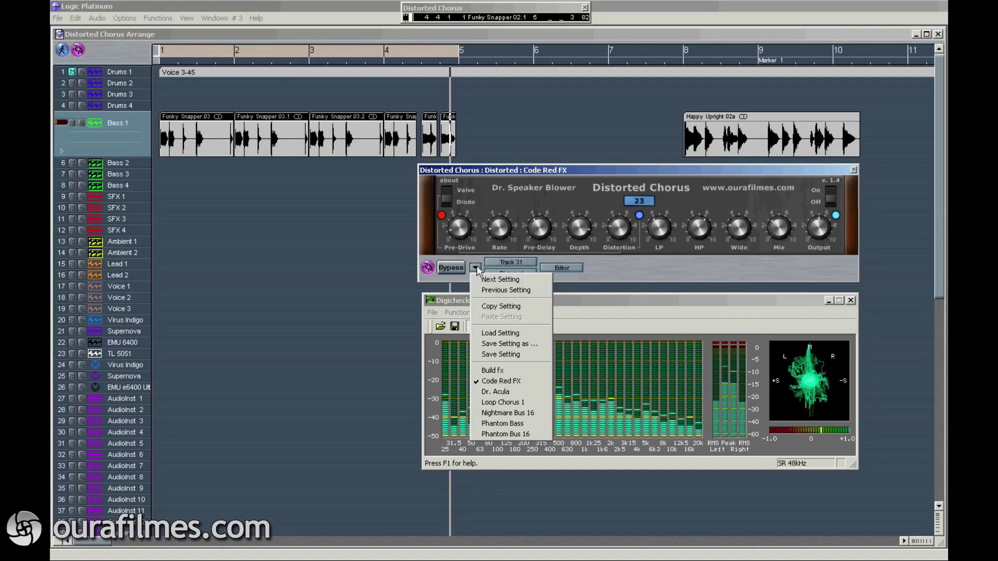
click(480, 372)
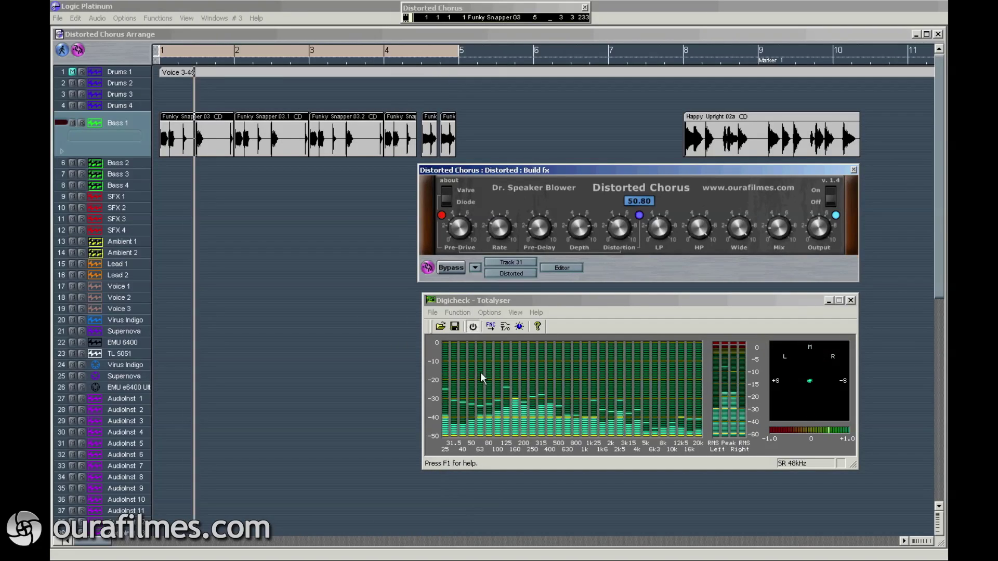
click(475, 267)
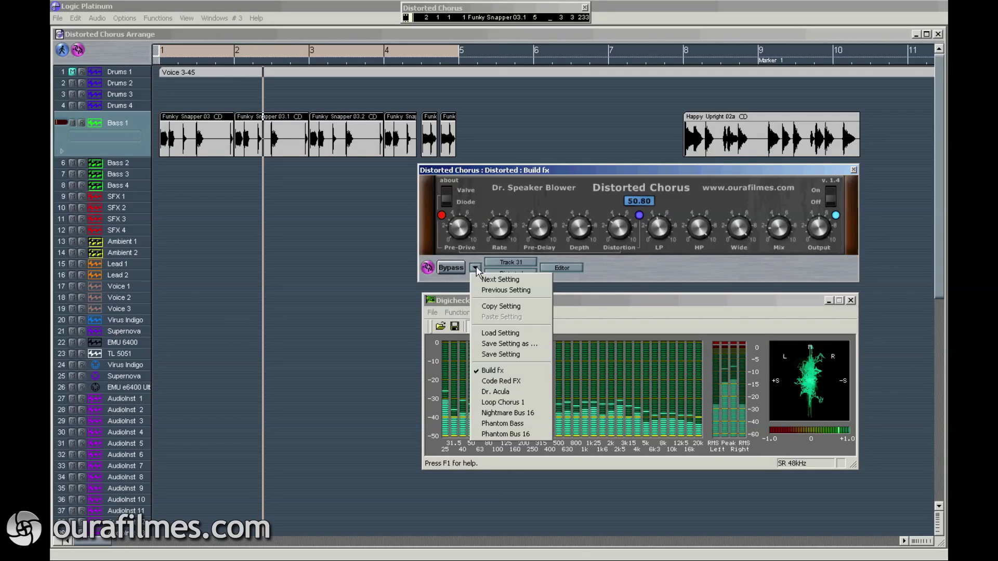
click(479, 424)
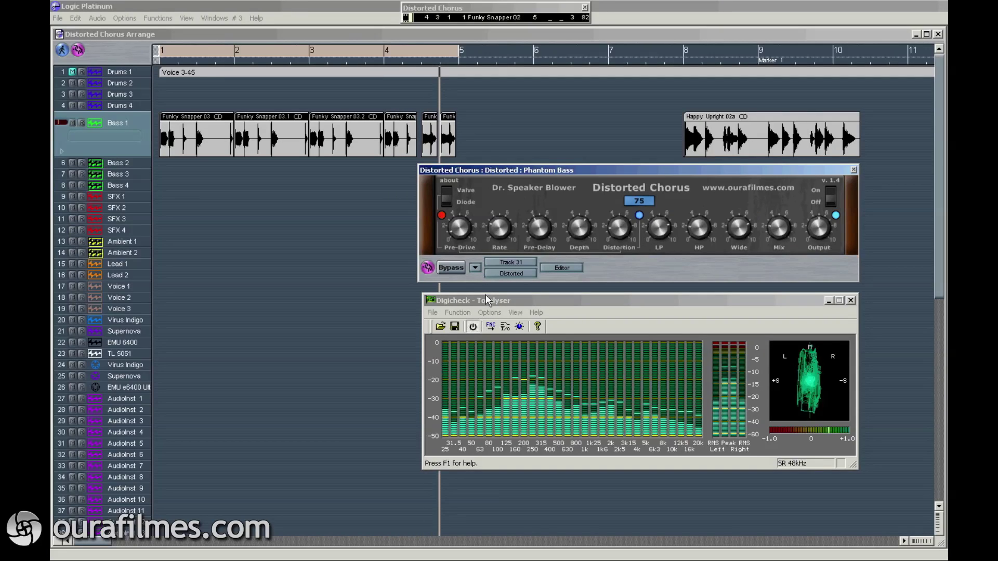
Step: Compare Diode mode with Valve mode, ending on Valve, and turn off cycle playback in the arrangement
click(446, 199)
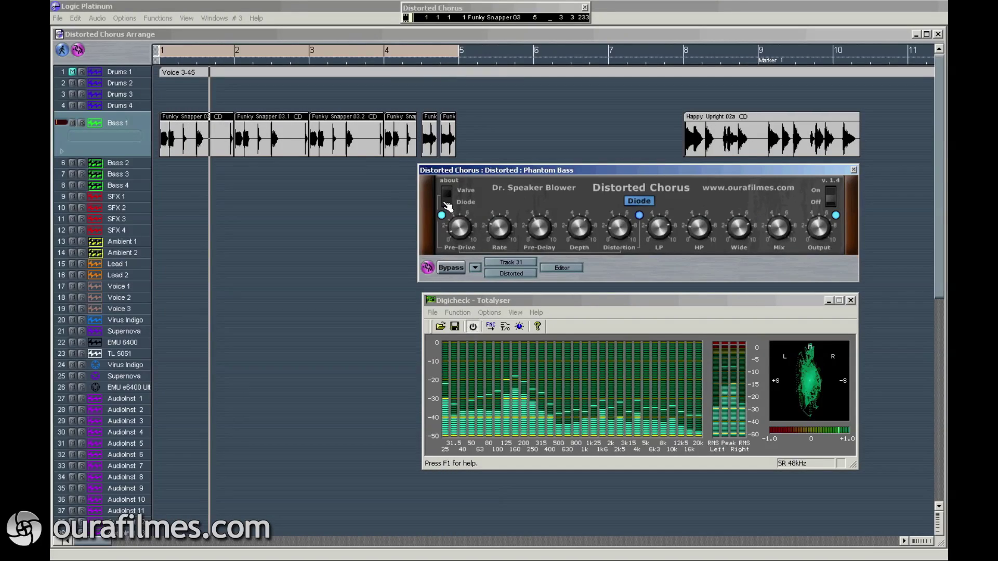
click(446, 193)
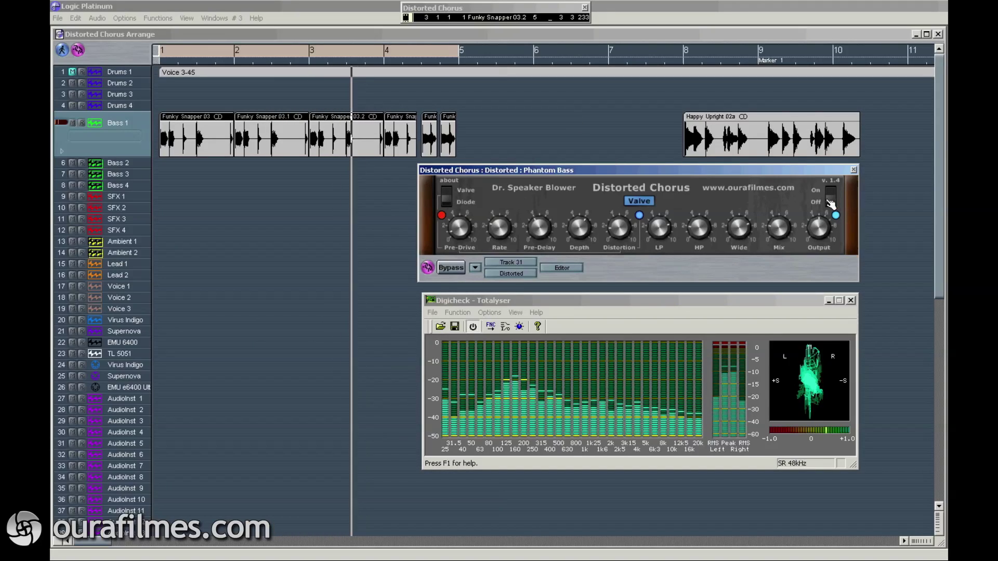
click(391, 52)
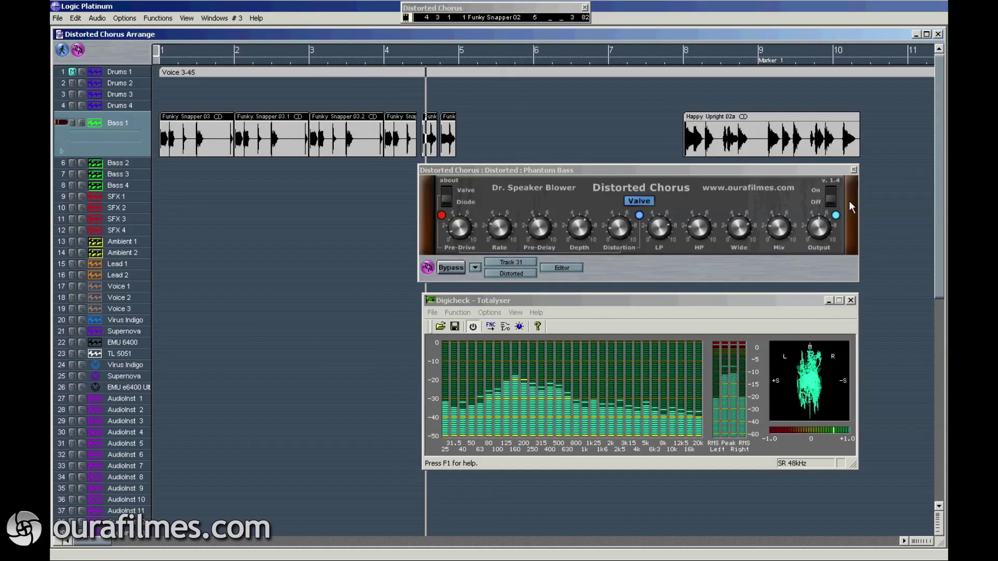